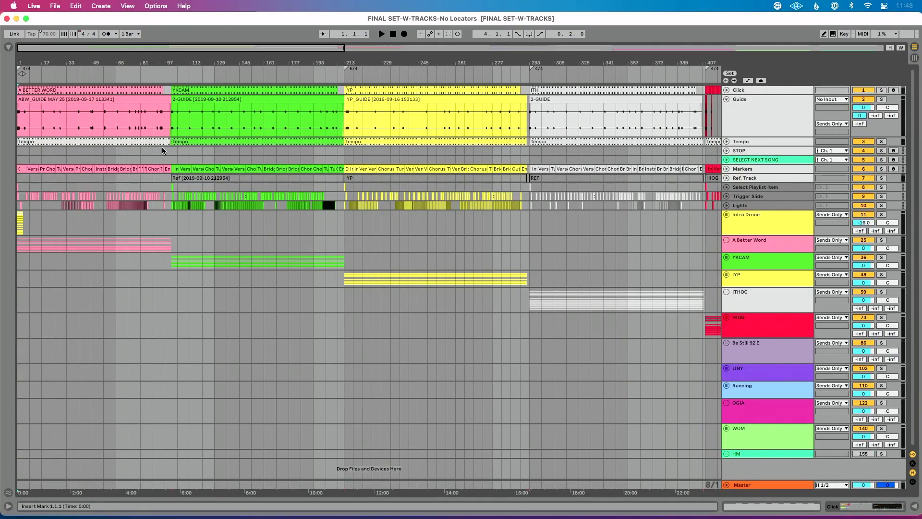
Zoom into the opening bars of A BETTER WORD, then zoom back out toward YKCAM.
drag(26, 58, 31, 134)
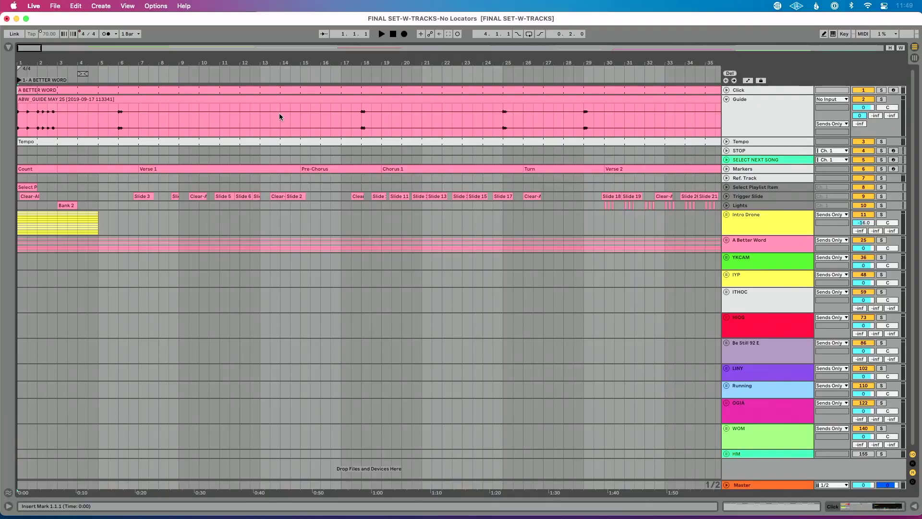
key(minus)
key(minus)
key(minus)
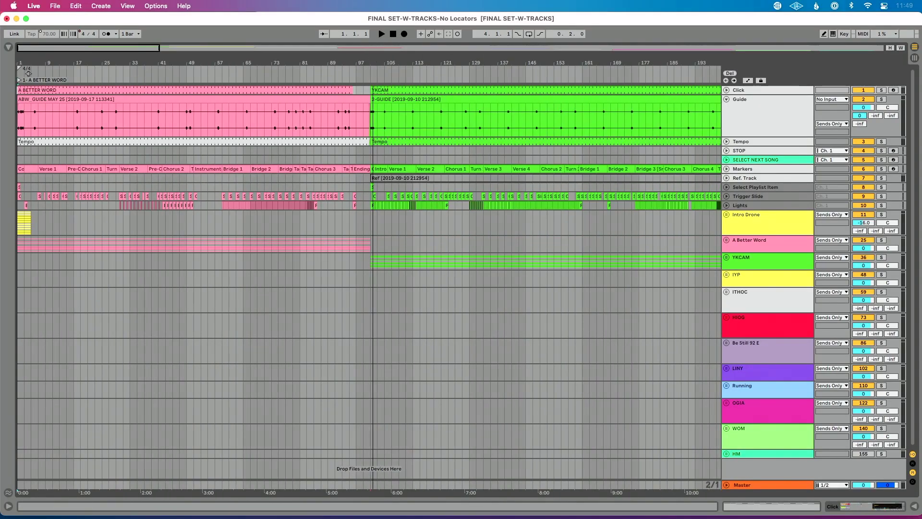
Zoom and scroll to the middle of YKCAM, around its Turn 2 and Bridge 1 sections.
key(plus)
key(plus)
key(plus)
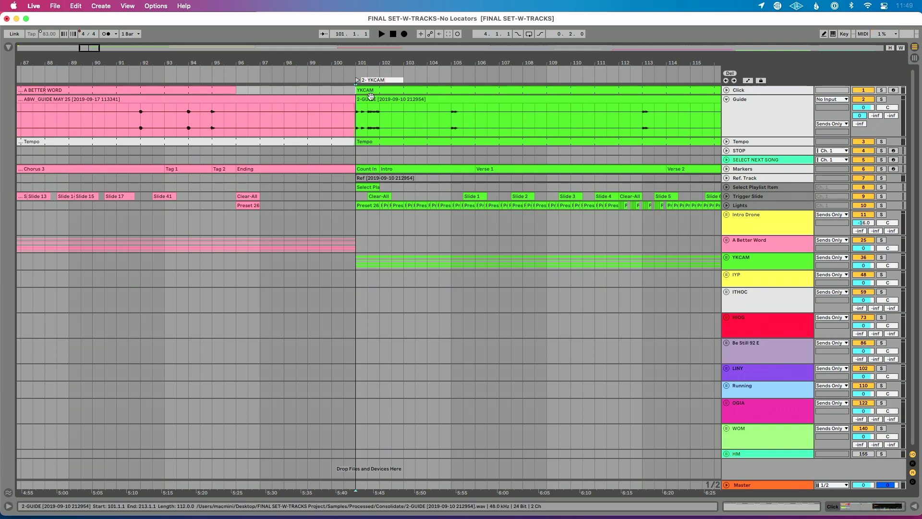
scroll(371, 96, right, 15)
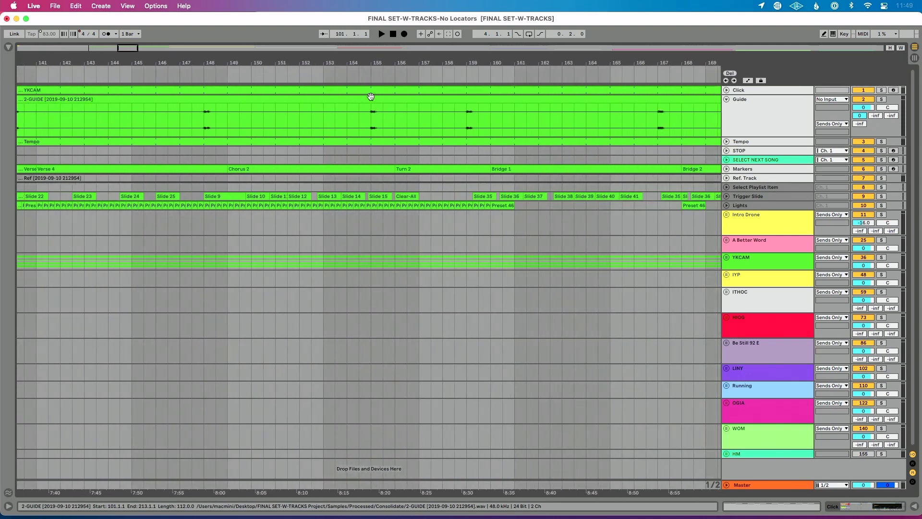
scroll(370, 96, down, 5)
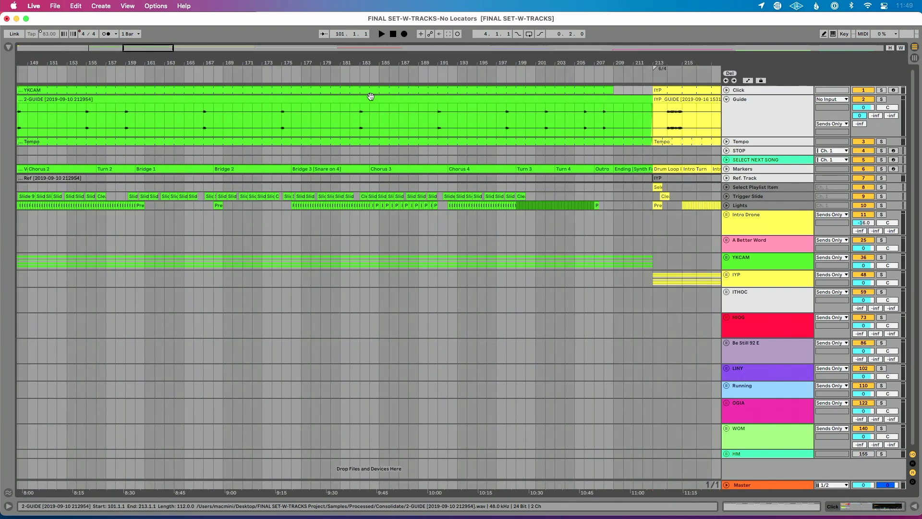
drag(667, 58, 319, 60)
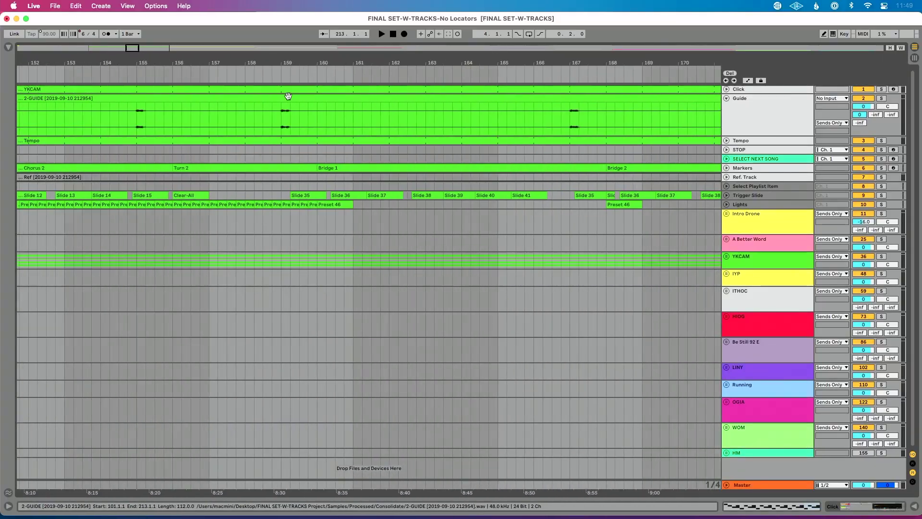
scroll(288, 96, left, 20)
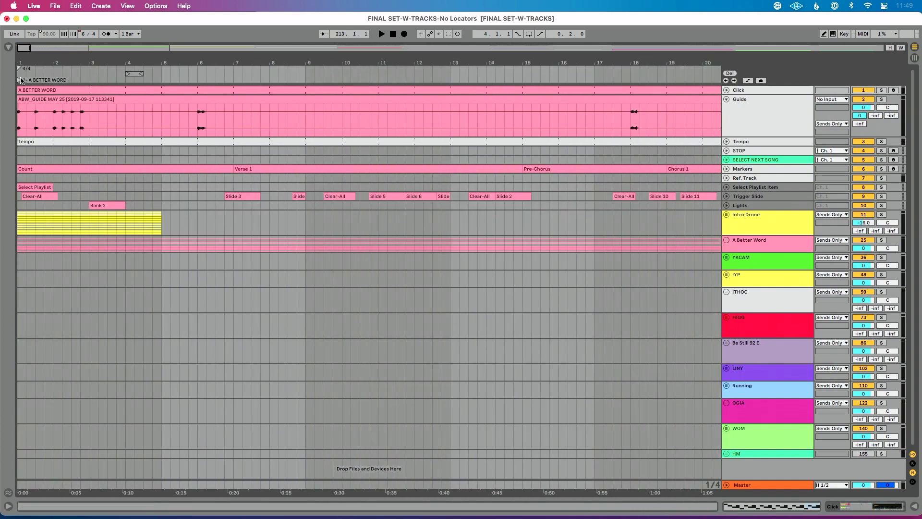
Turn on Key Map mode and bring the whole A BETTER WORD song into view.
click(843, 34)
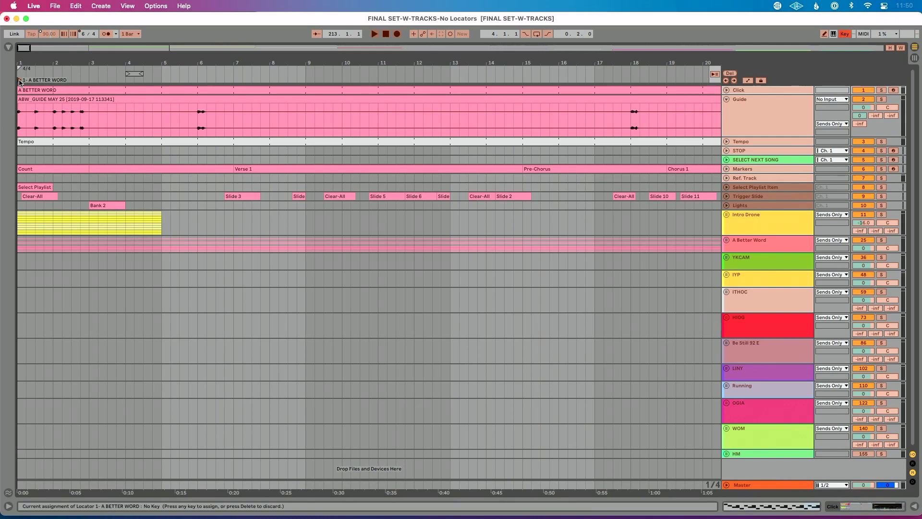
key(w)
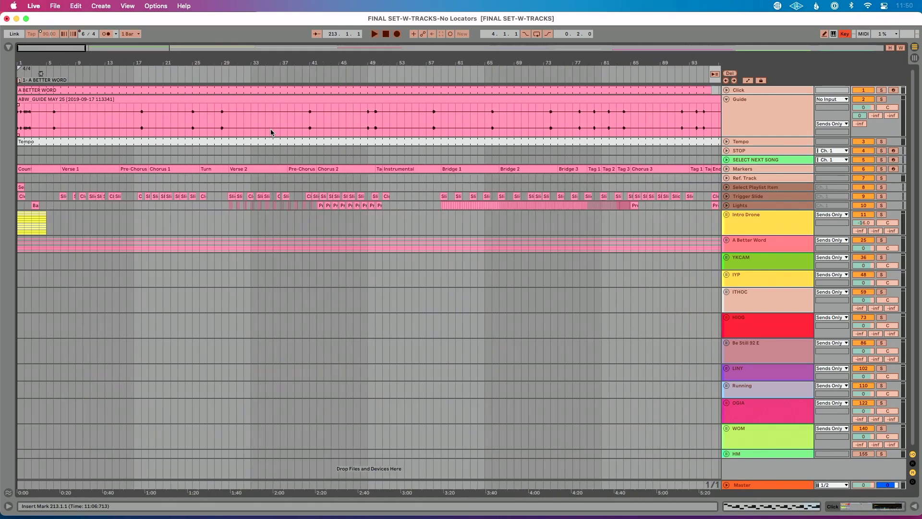
drag(706, 57, 426, 58)
scroll(316, 110, right, 10)
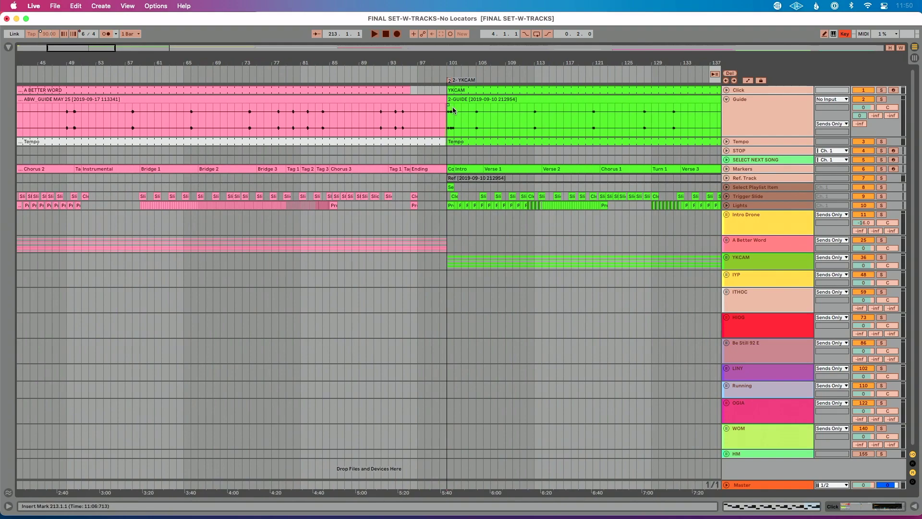
scroll(453, 107, right, 10)
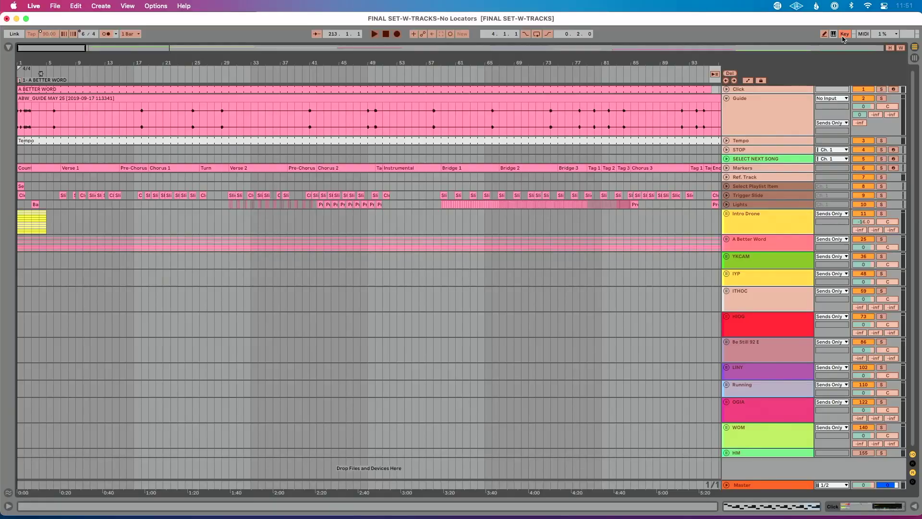
Exit Key Map mode, play from the start, and set the insert position at bar 129.
key(super+k)
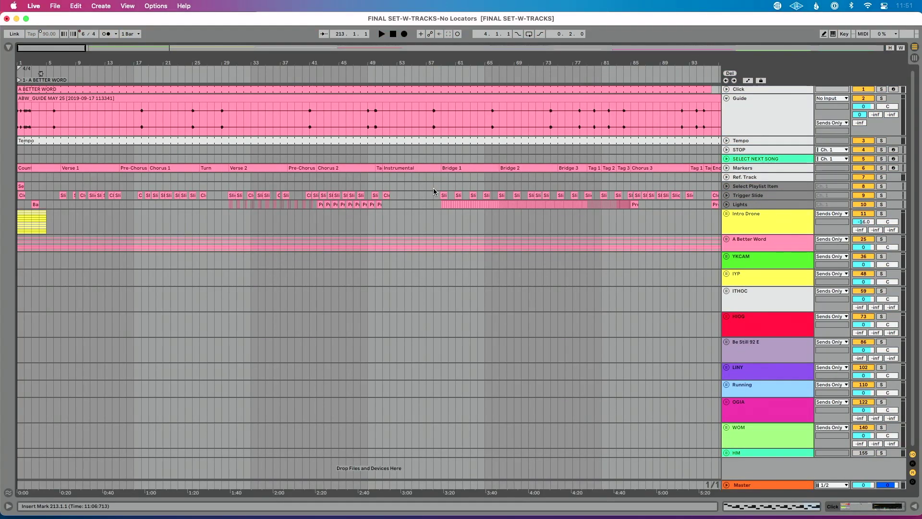
key(Home)
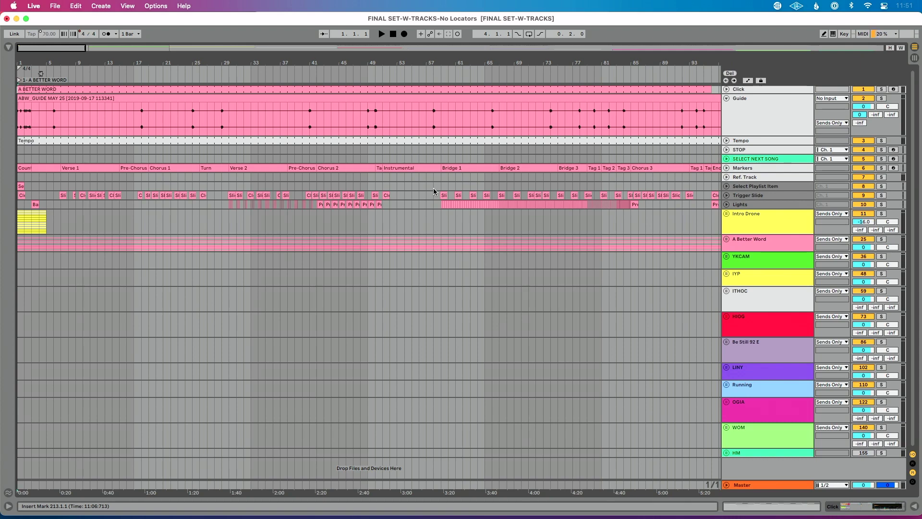
key(space)
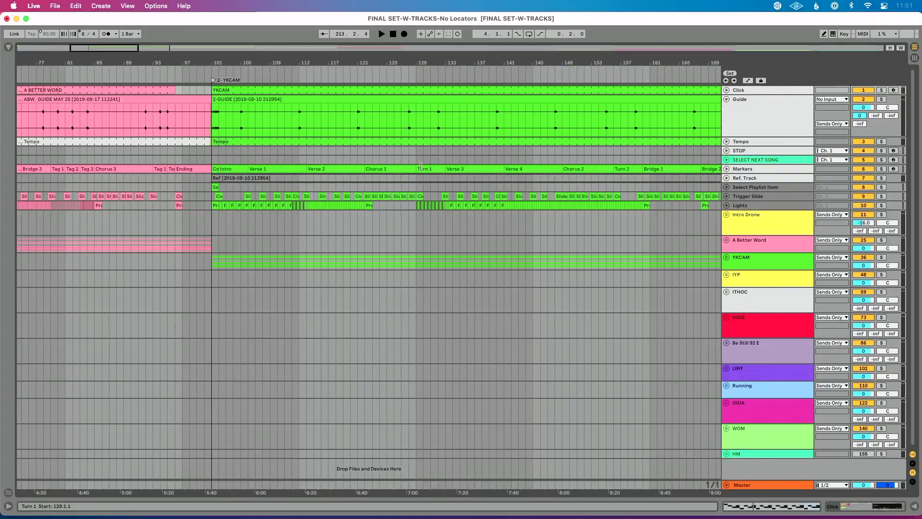
click(420, 59)
Add a locator named 'Turn 1' at bar 129 and solo the Click track.
drag(419, 59, 417, 65)
right_click(410, 77)
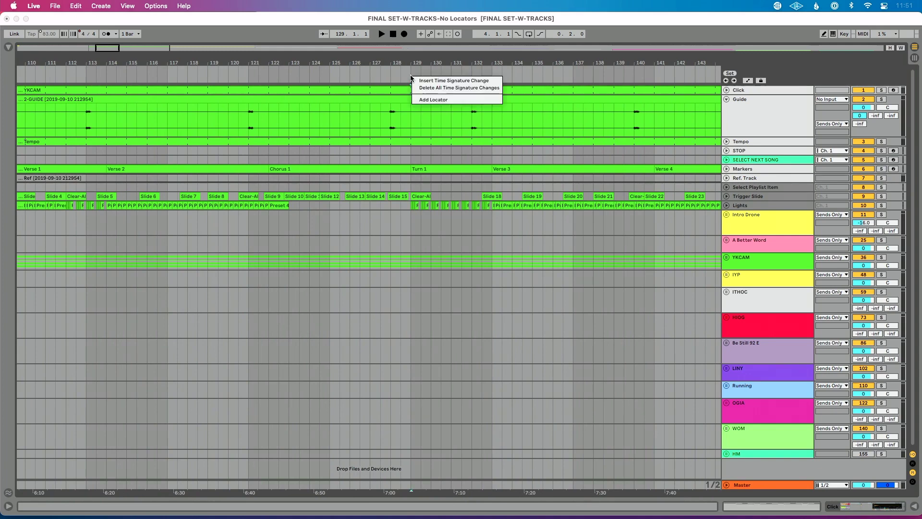
click(425, 100)
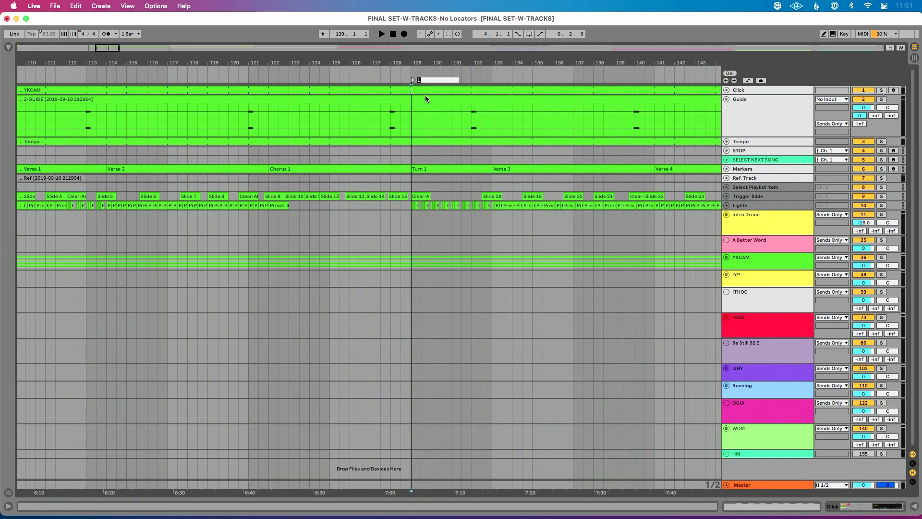
text(Turn 1)
key(Return)
click(882, 90)
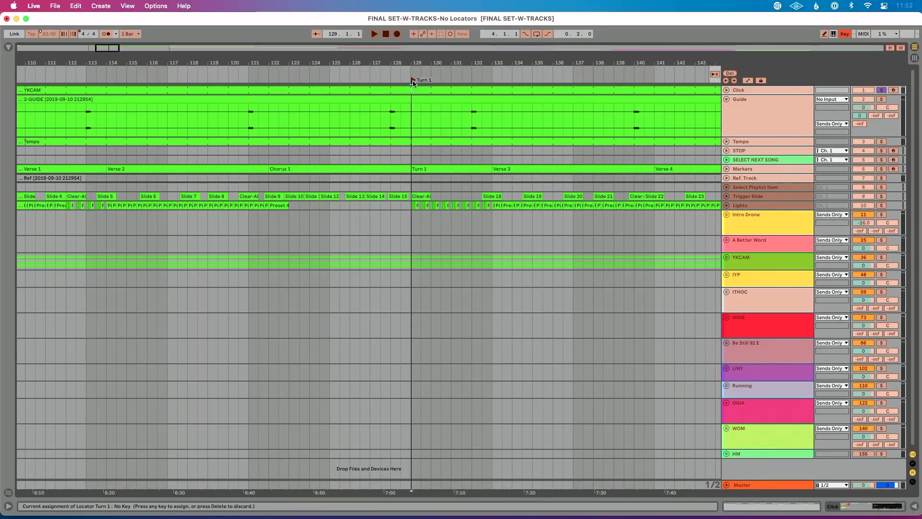
Map the Turn 1 locator to the t key, leave Key Map mode, and play from bar 101.
key(t)
key(super+k)
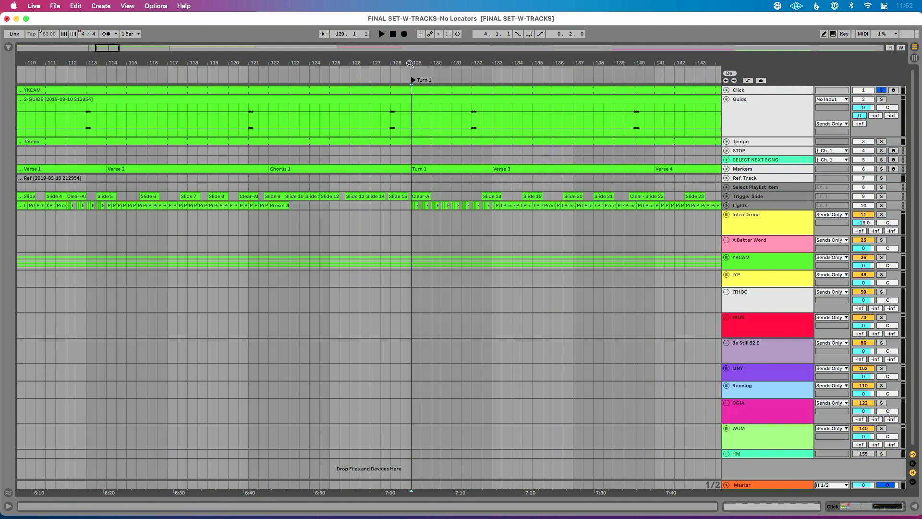
scroll(410, 63, down, 5)
key(y)
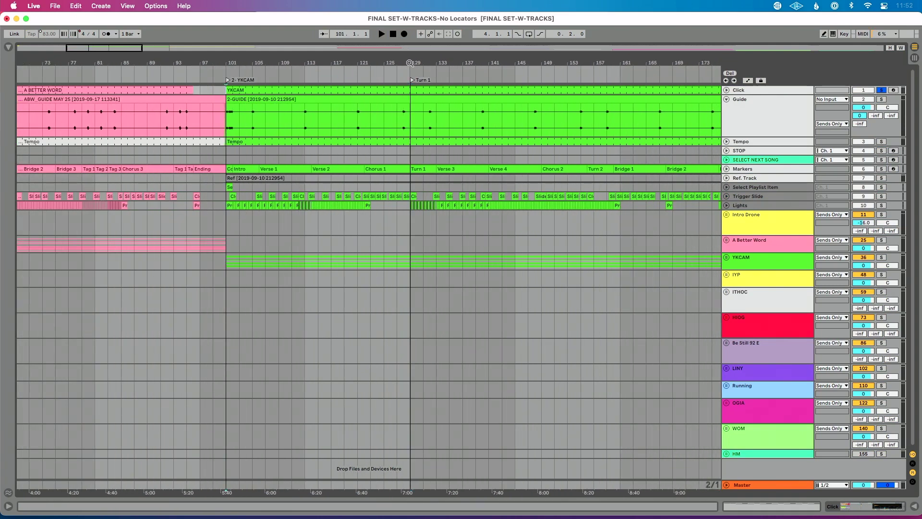
key(space)
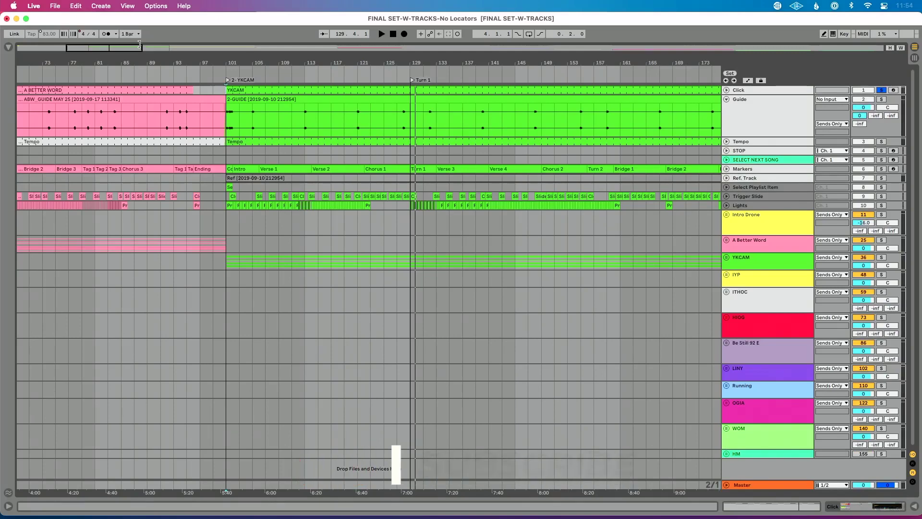
Add unnamed locators at the Verse 1 and Verse 2 starts, bars 106 and 114.
click(250, 64)
drag(250, 65, 258, 71)
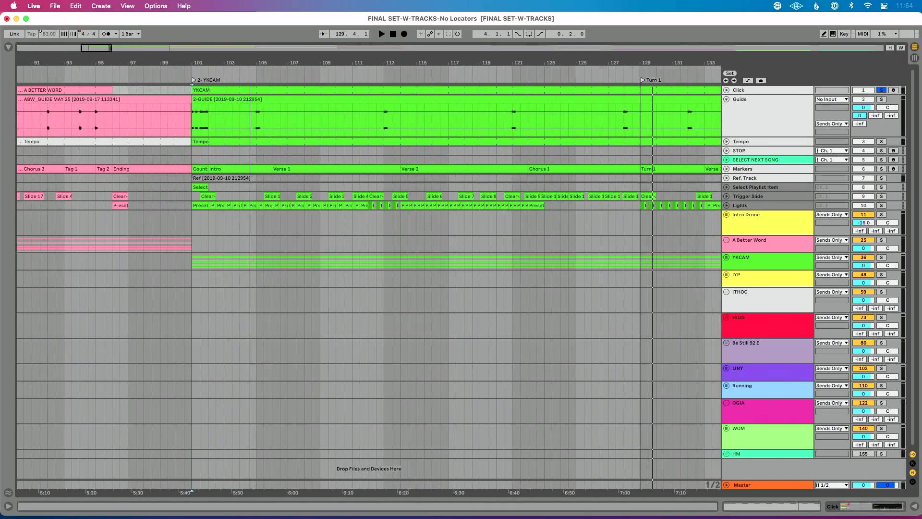
right_click(273, 77)
click(293, 99)
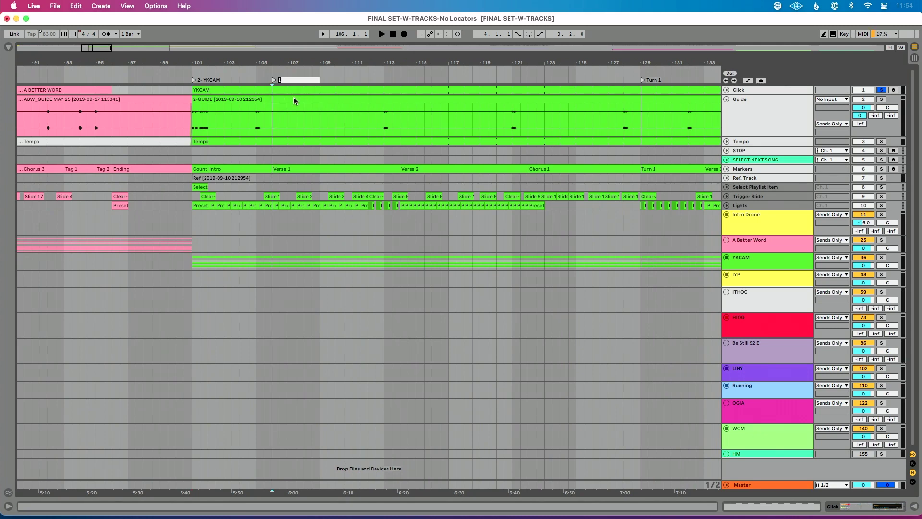
right_click(383, 73)
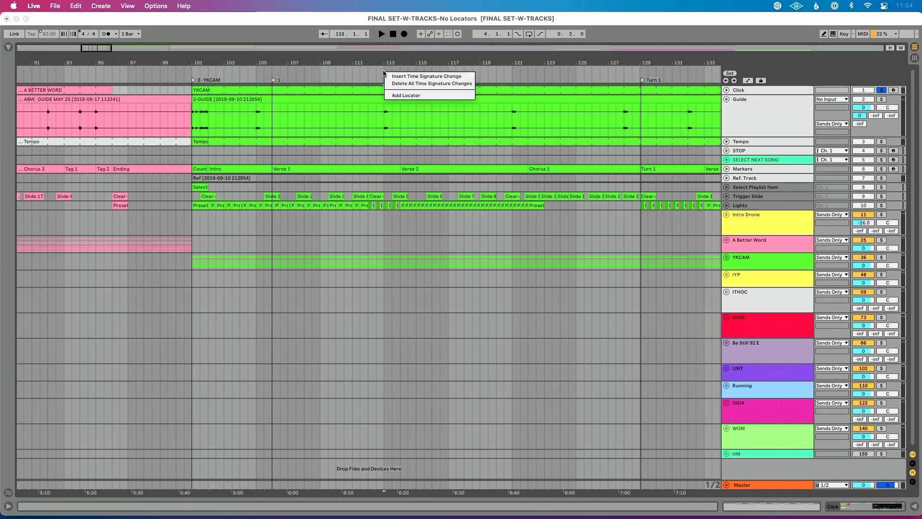
key(Escape)
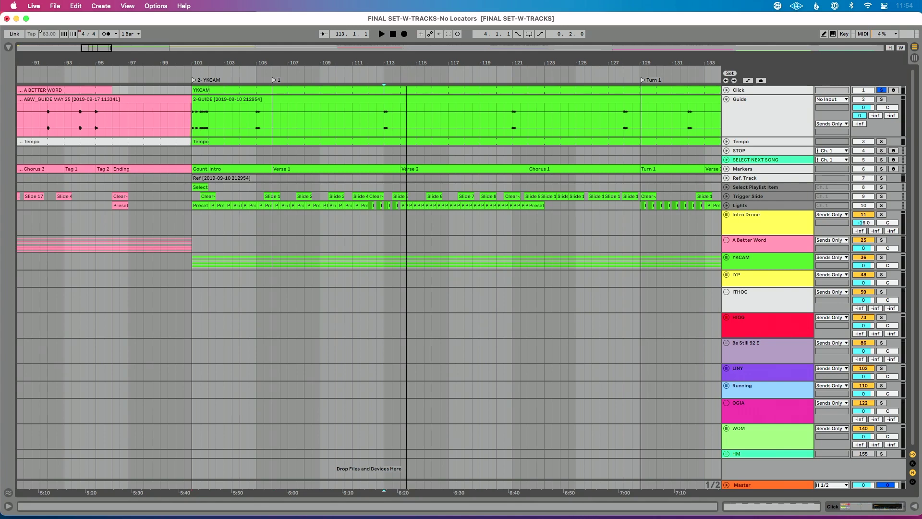
drag(408, 62, 399, 68)
right_click(391, 72)
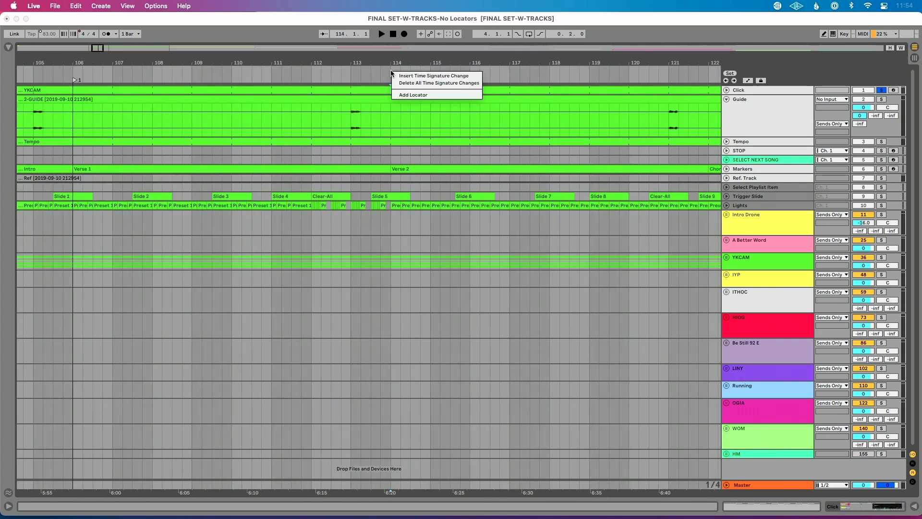
click(406, 95)
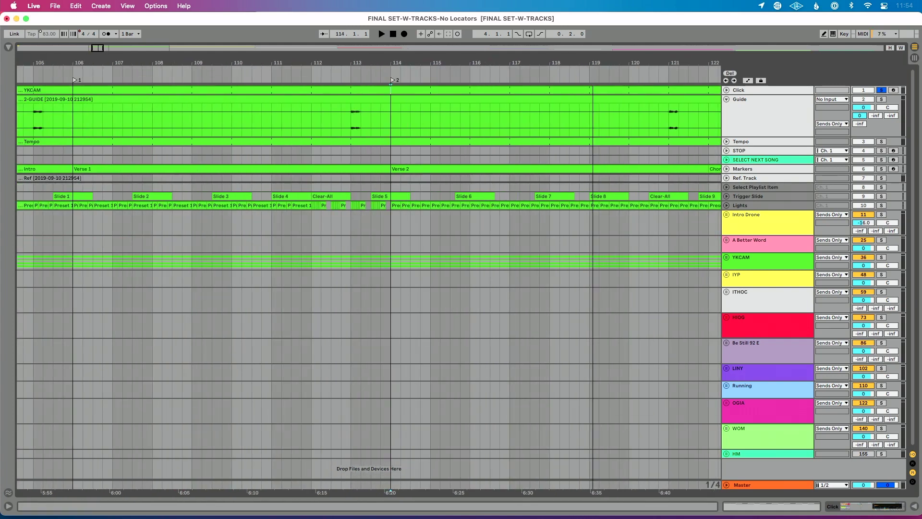
Add locators at bars 122, 133 and 141 for Chorus 1, Verse 3 and Verse 4.
scroll(457, 72, right, 5)
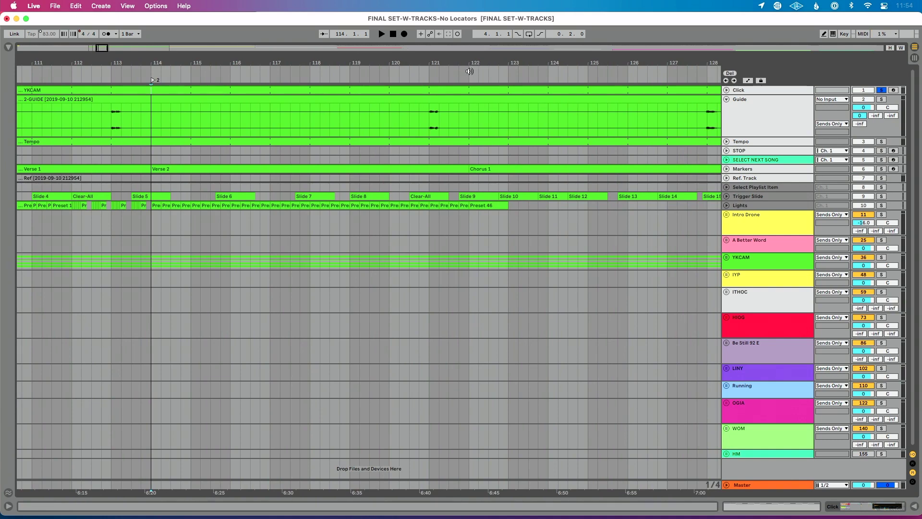
right_click(470, 72)
click(482, 96)
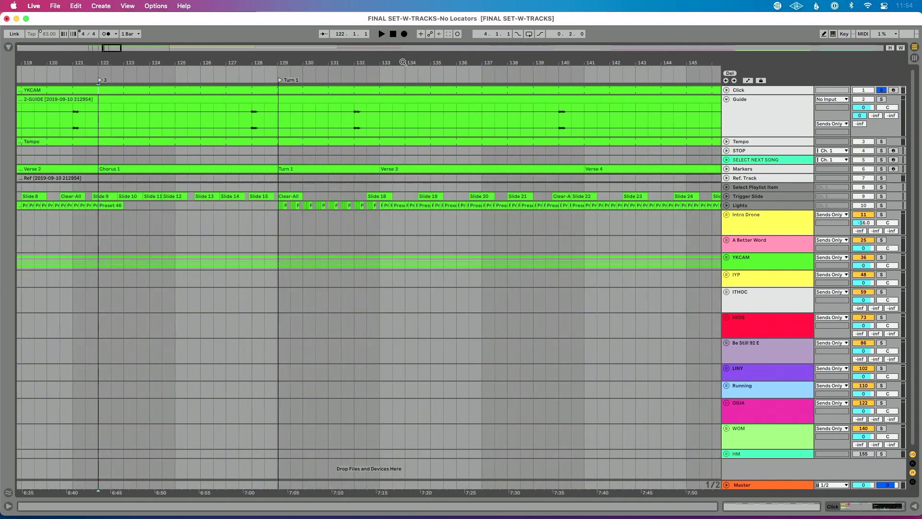
right_click(384, 72)
click(390, 96)
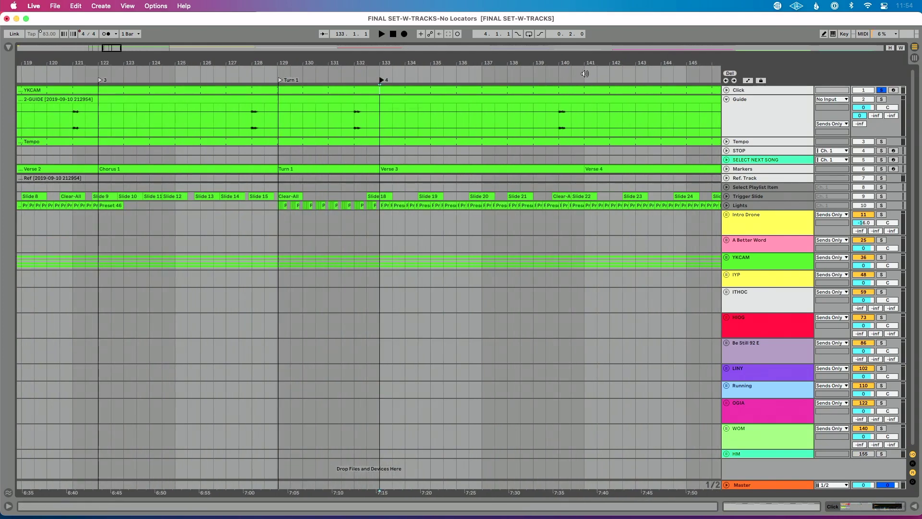
click(597, 98)
scroll(596, 97, right, 5)
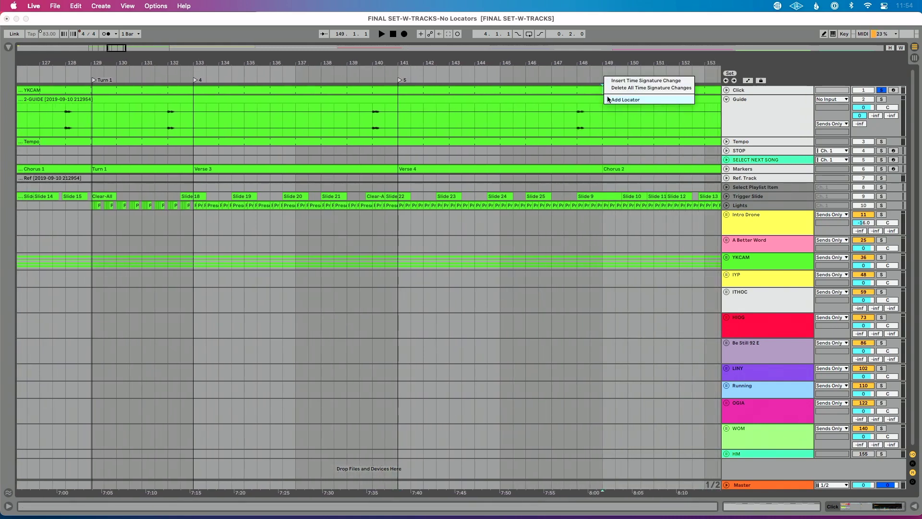
scroll(552, 139, down, 5)
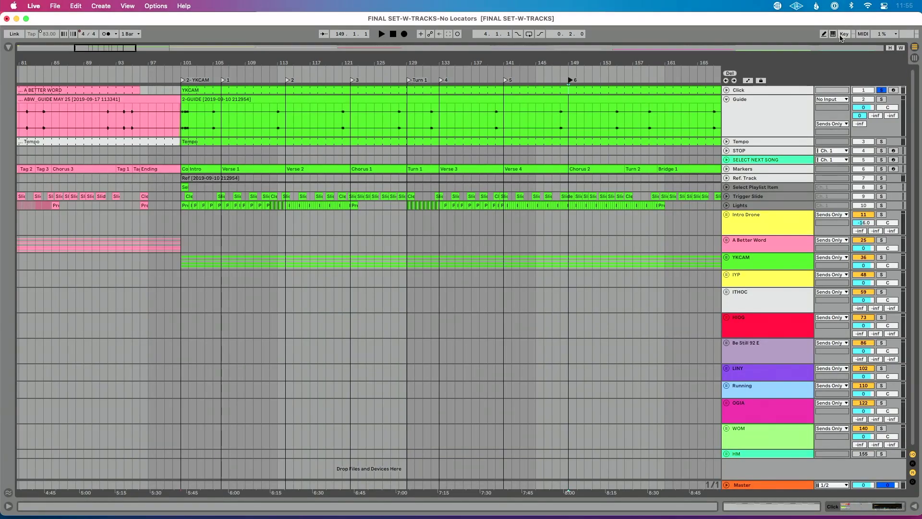
key(super+k)
Key-map the Previous Locator button and assign the n key to Next Locator.
click(409, 80)
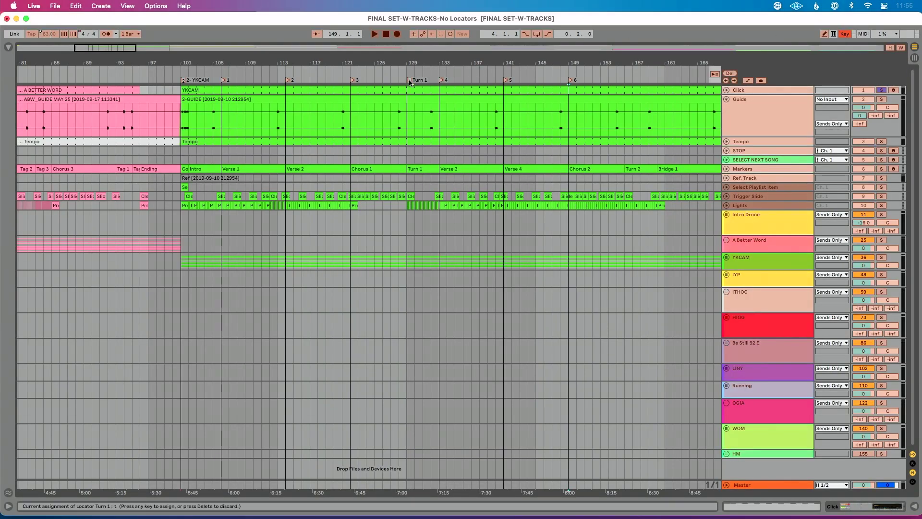
click(726, 81)
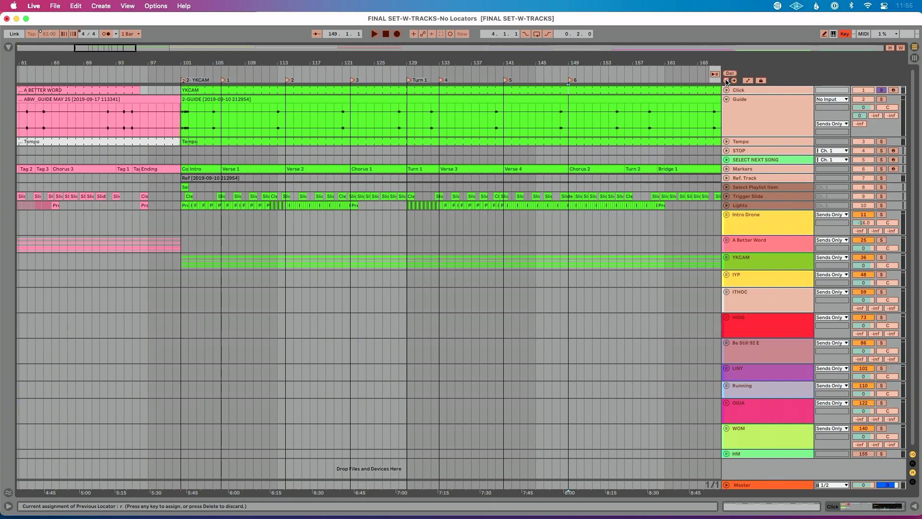
click(734, 81)
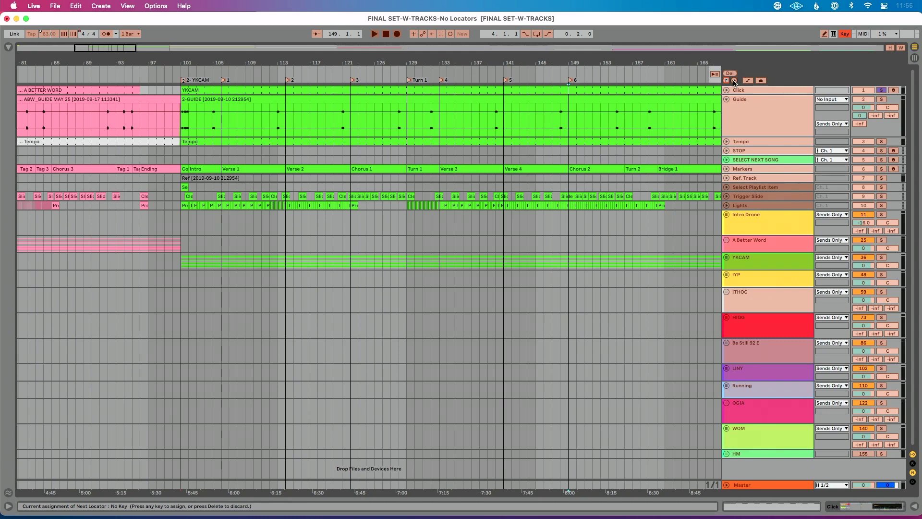
key(n)
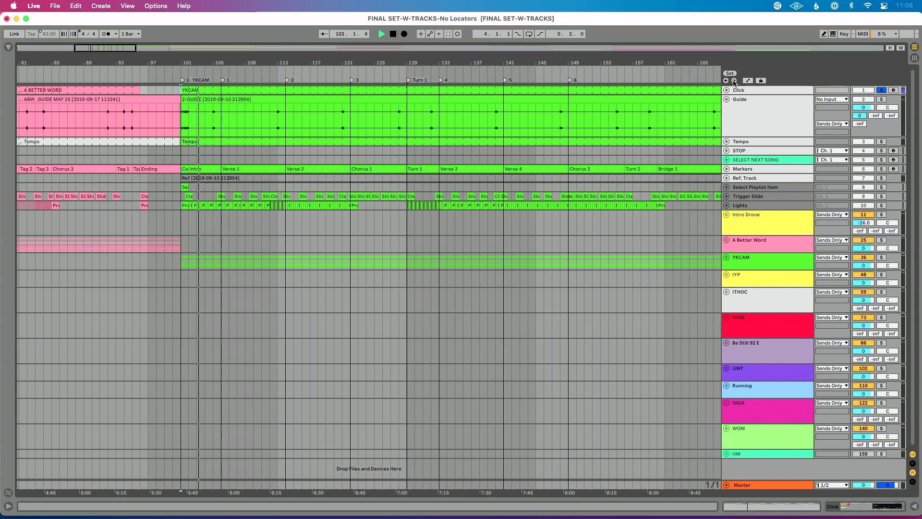
Jump ahead with Next Locator to locator 1, then to locator 3 at bar 122.
click(733, 82)
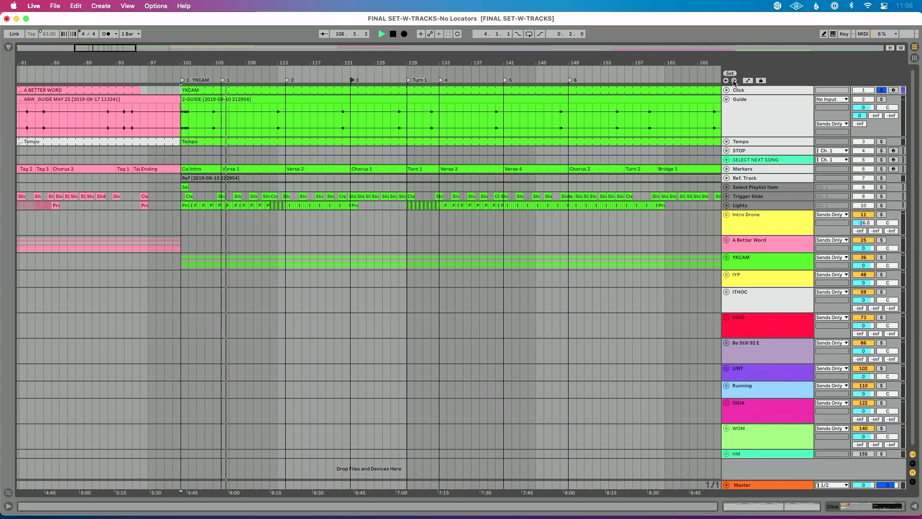
click(734, 82)
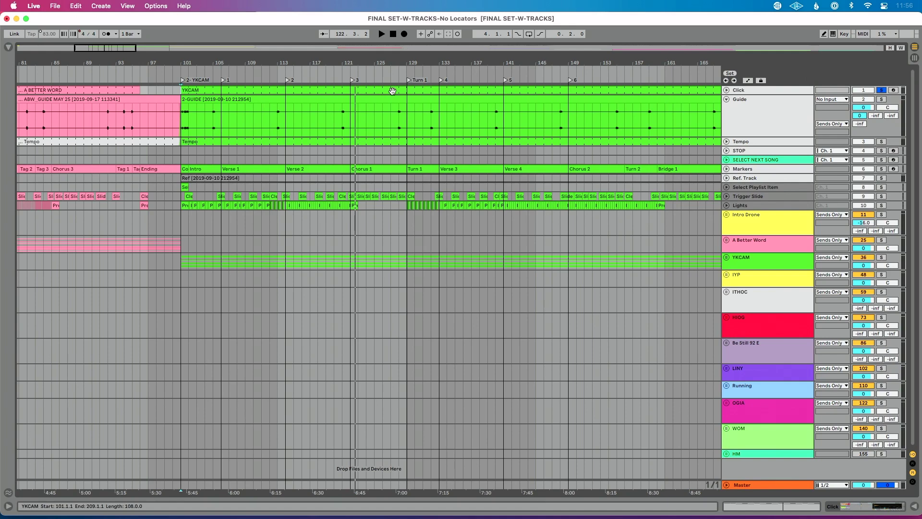
Start playback from the Turn 1 locator at bar 129 and zoom the ruler.
click(410, 81)
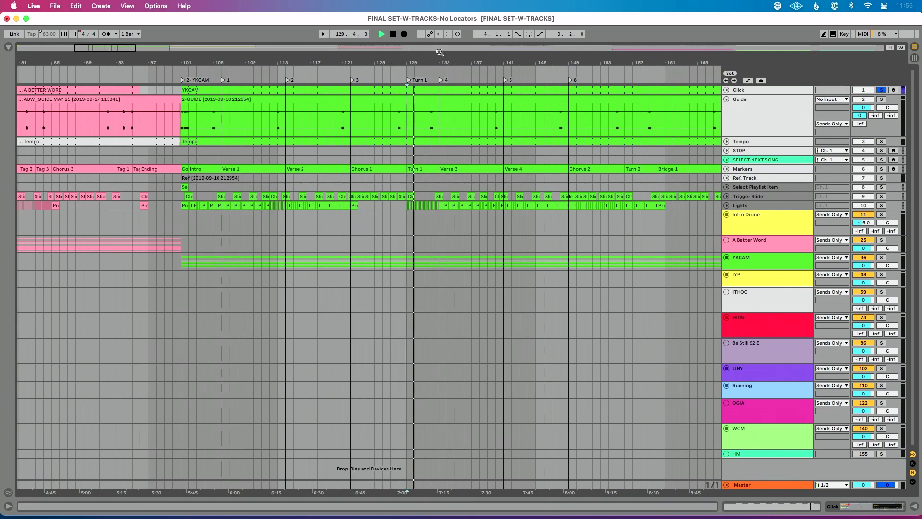
scroll(437, 60, up, 5)
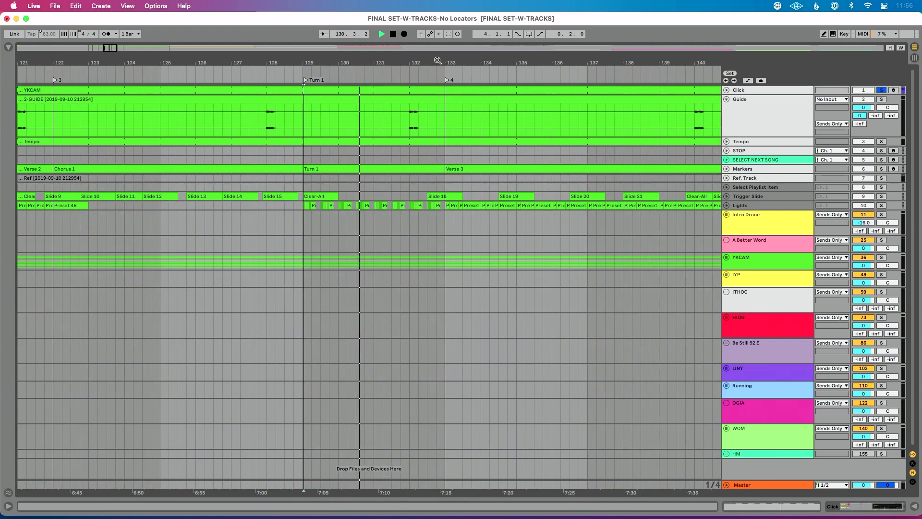